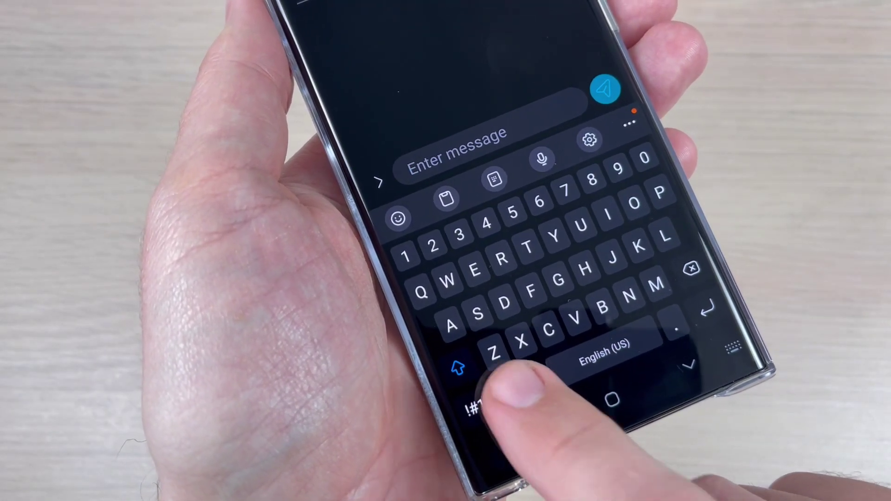
# Toggle the keyboard language from English (US) to Română and back to English (US)
pyautogui.click(512, 387)
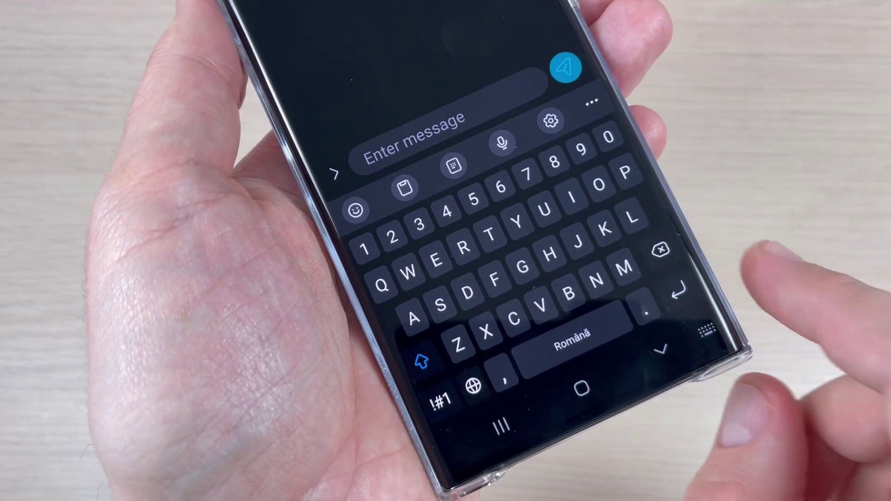
pyautogui.click(473, 386)
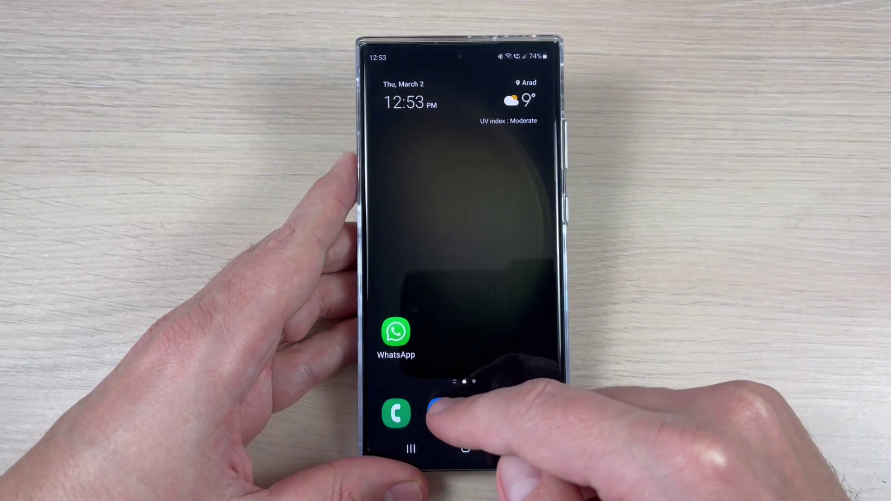
# Launch Samsung Messages from the dock
pyautogui.click(442, 412)
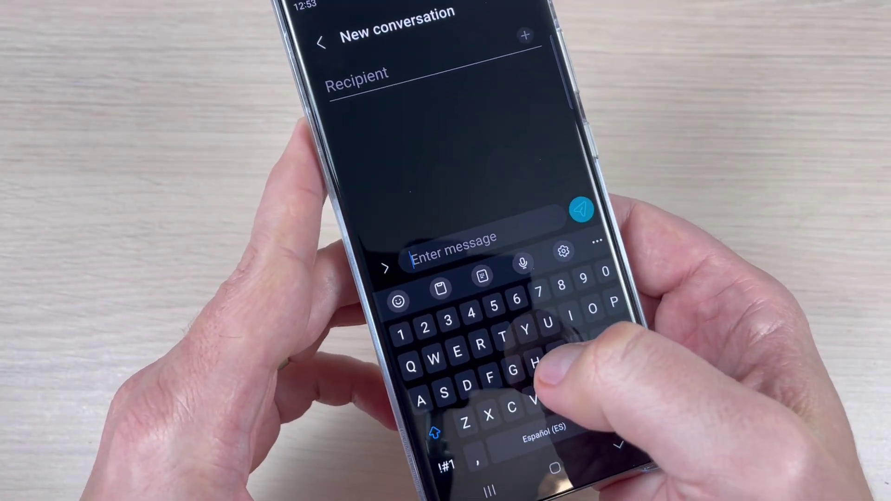
pyautogui.write('H')
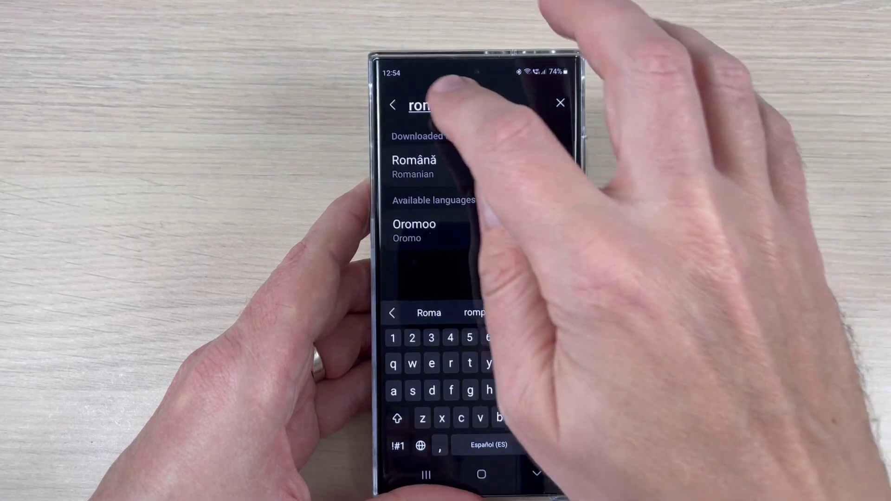
# Clear the language search and leave keyboard settings for the Messages conversation
pyautogui.click(392, 105)
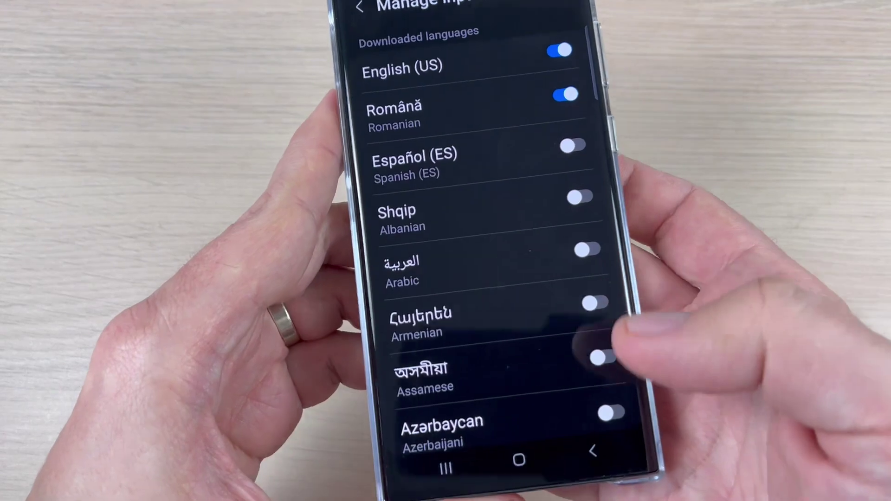
pyautogui.click(591, 452)
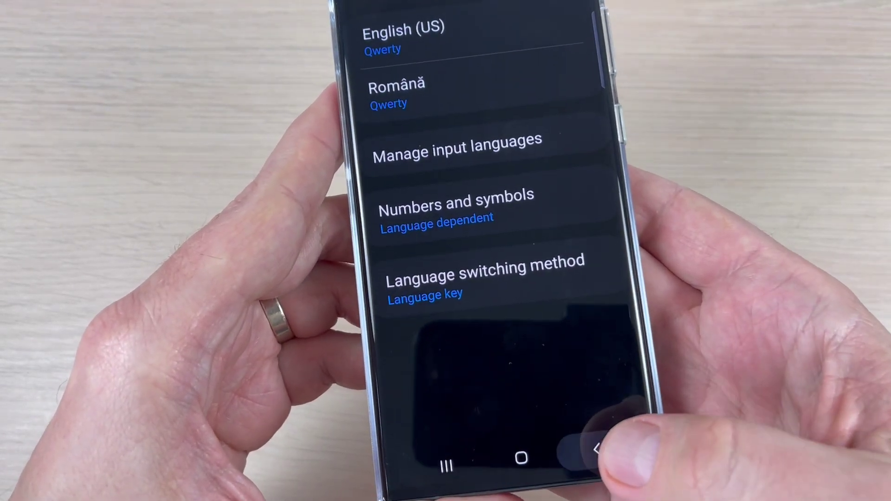
pyautogui.click(598, 449)
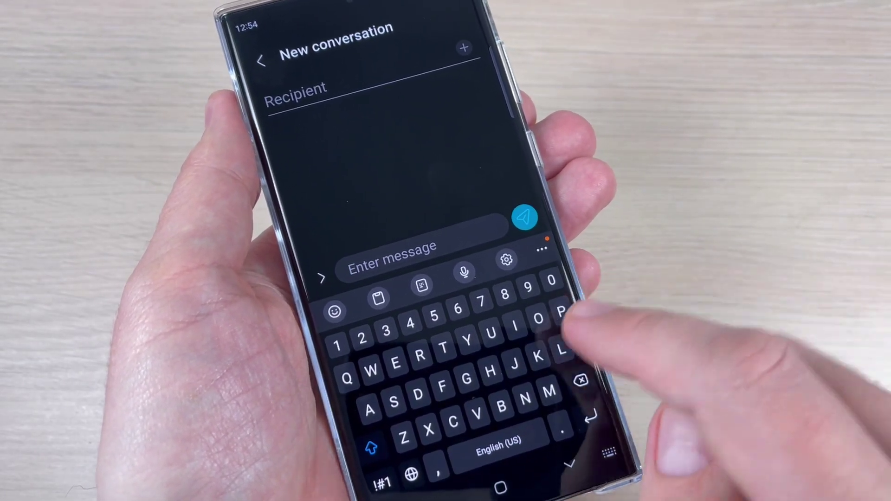
pyautogui.write('H')
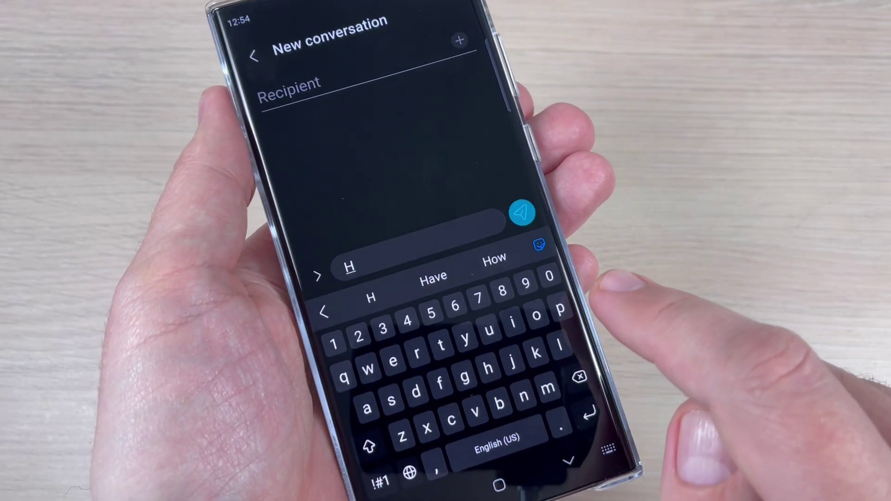
pyautogui.write('e')
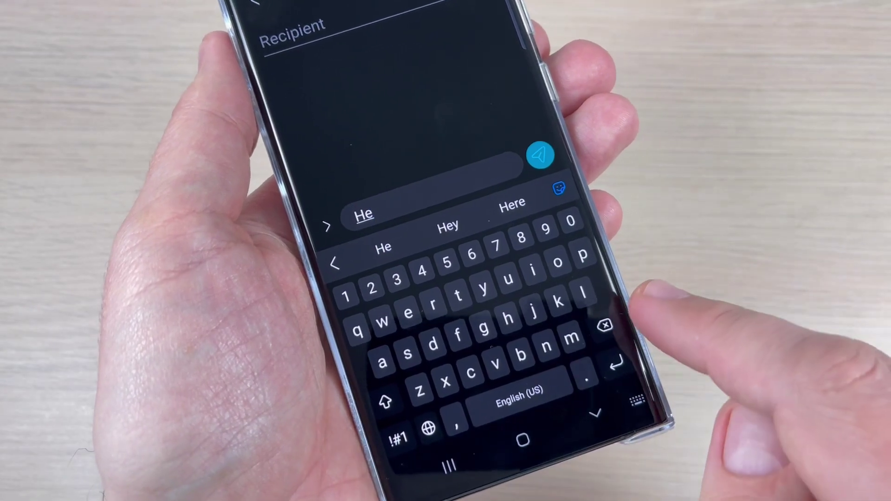
# Delete the typed H so the message field is empty
pyautogui.press('BackSpace')
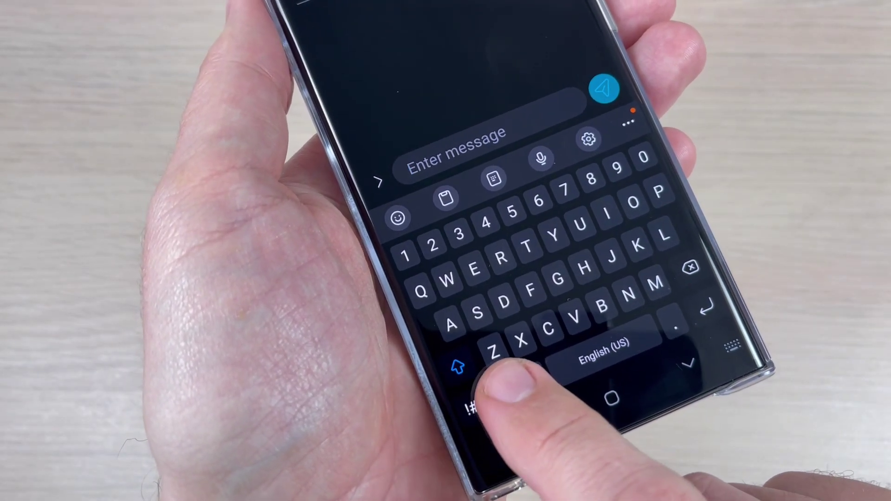
# Cycle the keyboard to Română and back to English (US), then complete the word 'Hey'
pyautogui.click(505, 392)
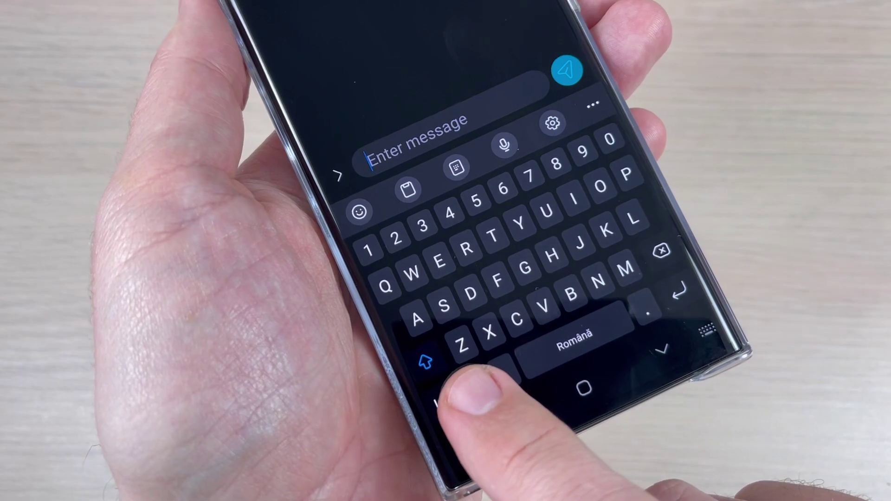
pyautogui.click(480, 387)
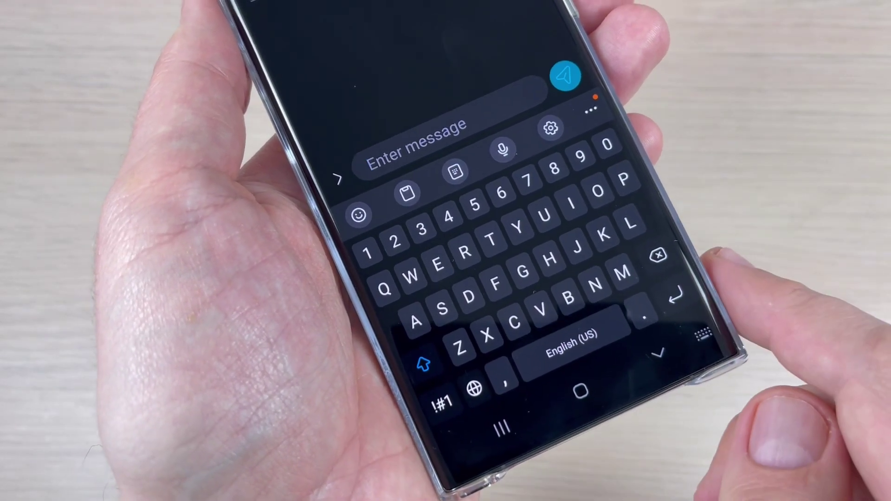
pyautogui.write('H')
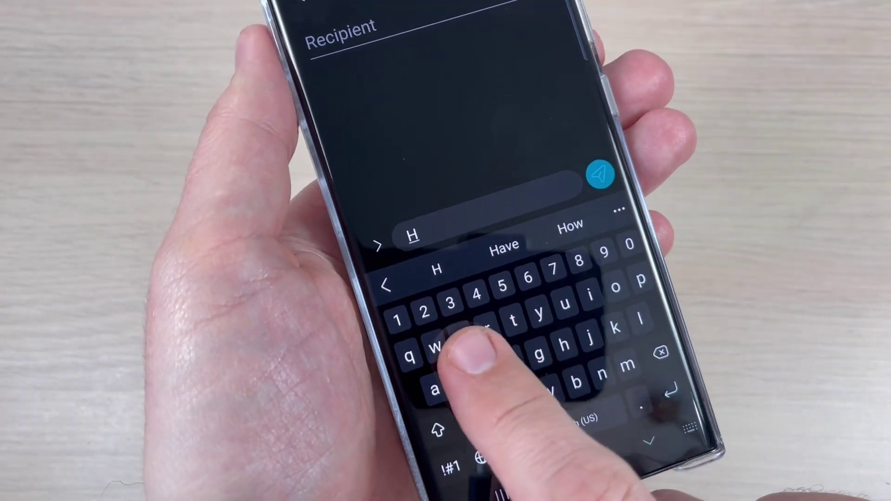
pyautogui.write('e')
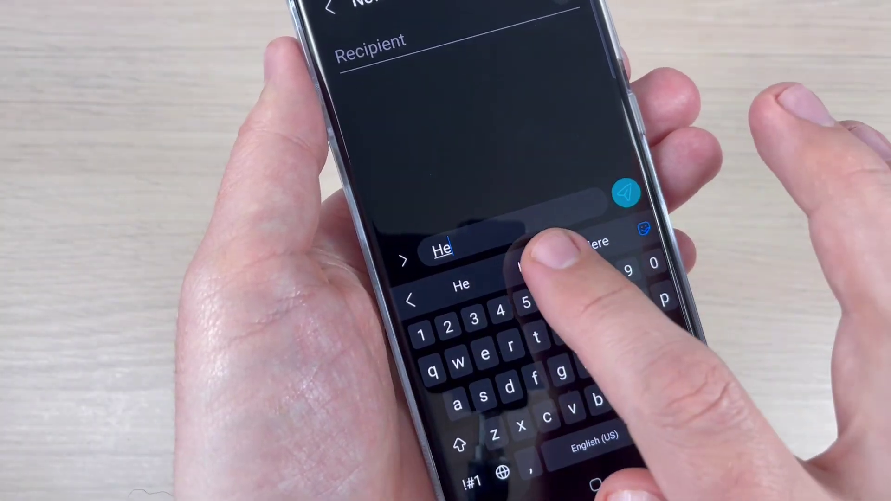
pyautogui.click(519, 257)
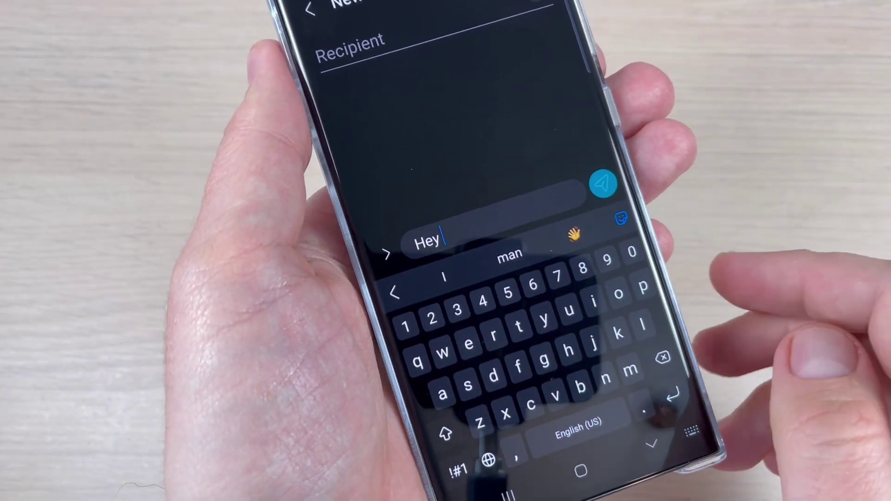